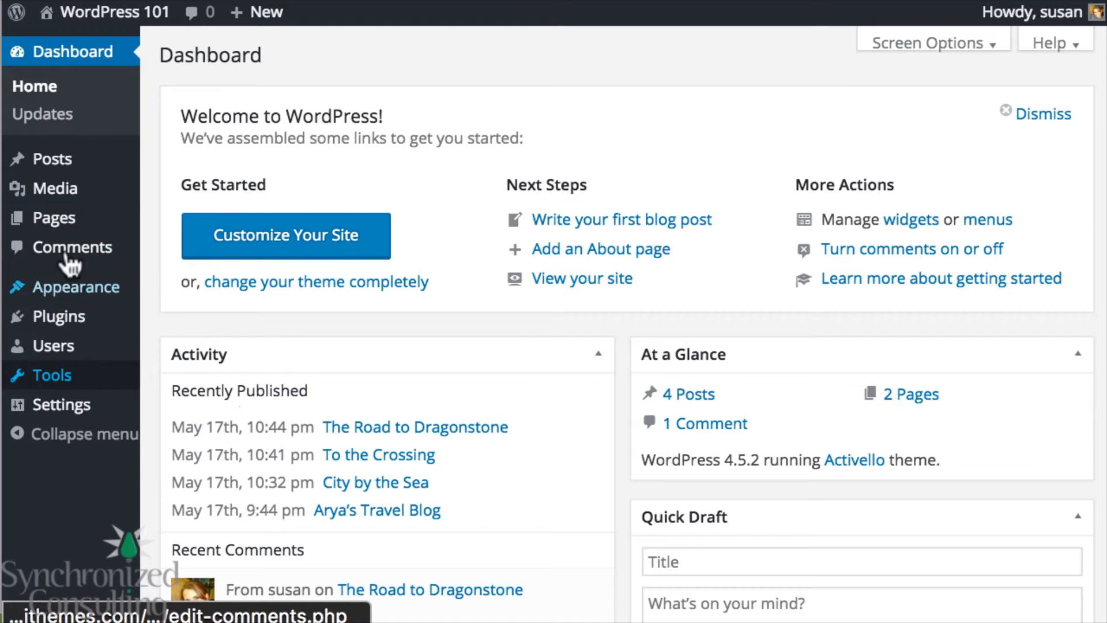
Open the General settings and review the site title, tagline, site addresses, admin email and membership option.
mouse_move(38, 412)
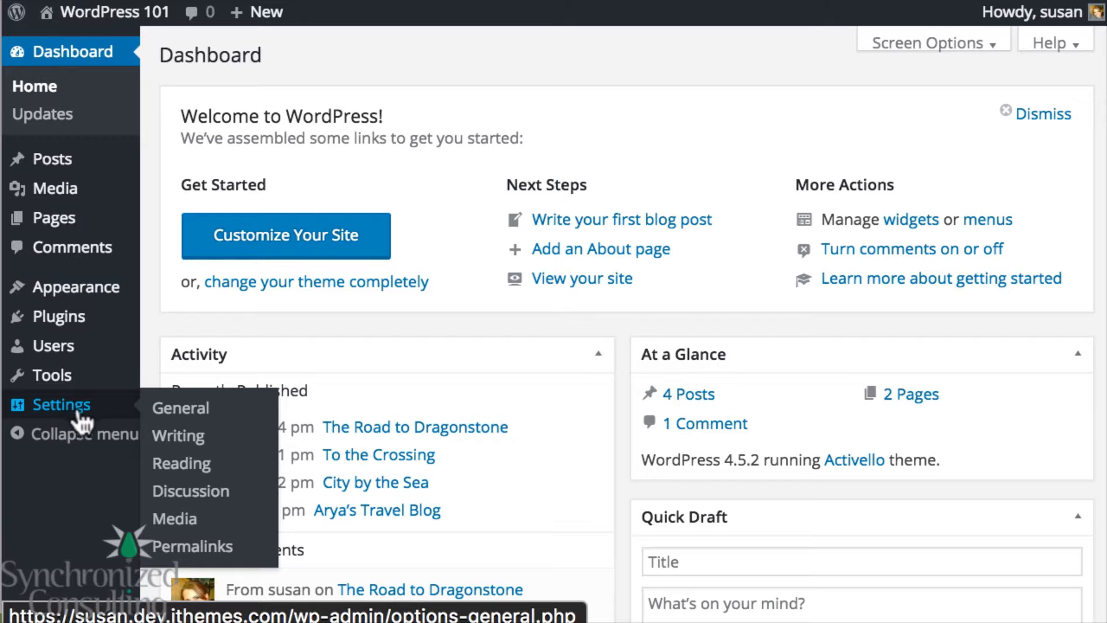
click(170, 414)
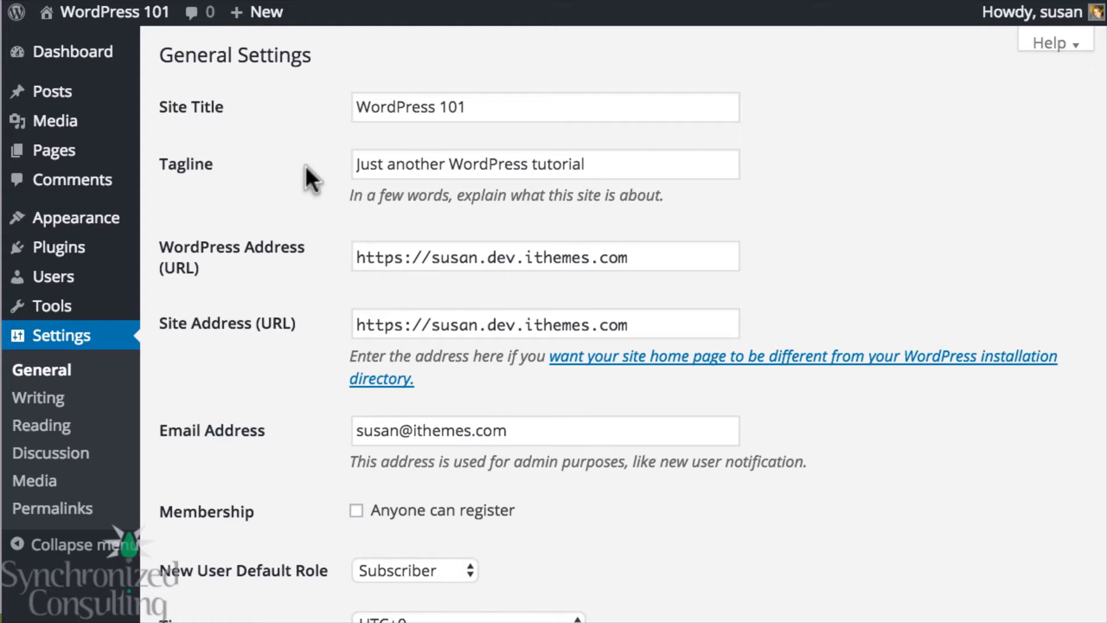
scroll(219, 125, down, 3)
scroll(219, 125, down, 1)
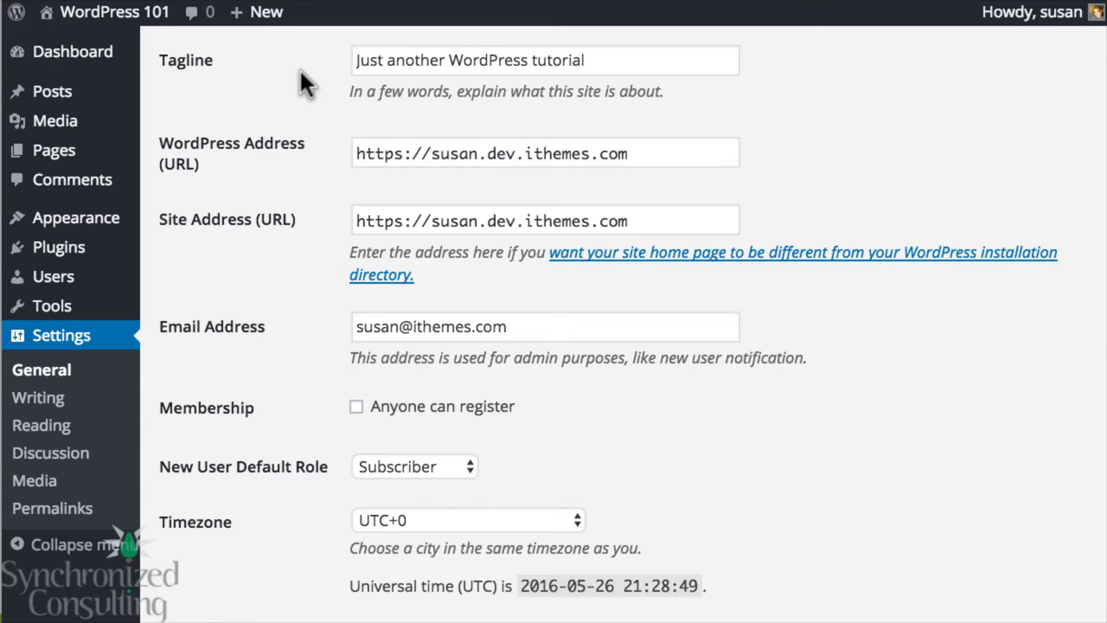
scroll(300, 70, down, 3)
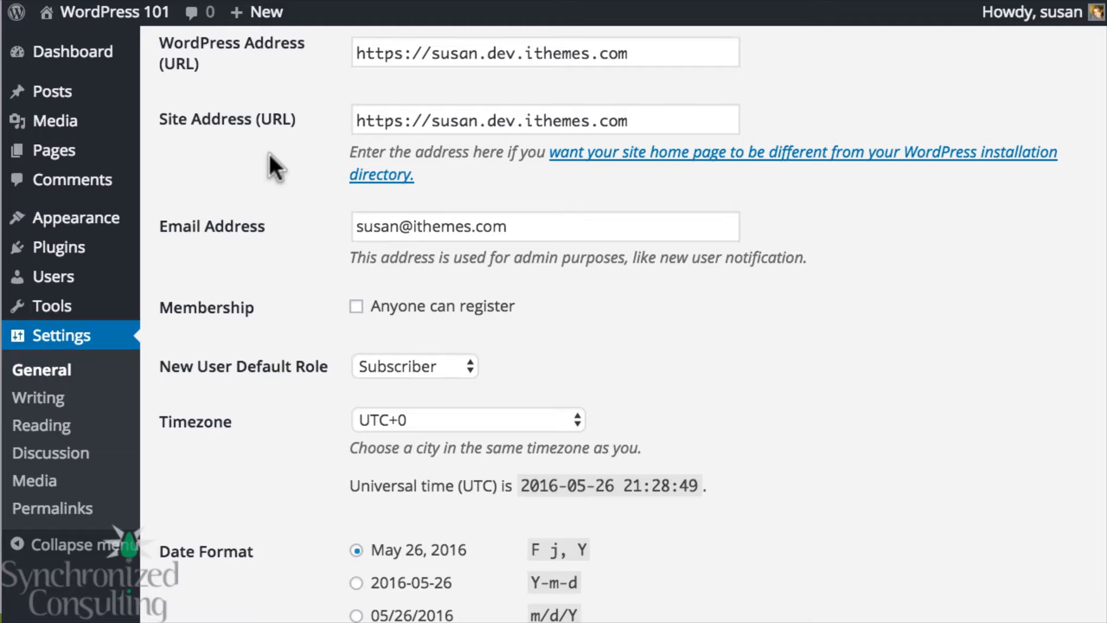
scroll(269, 153, down, 2)
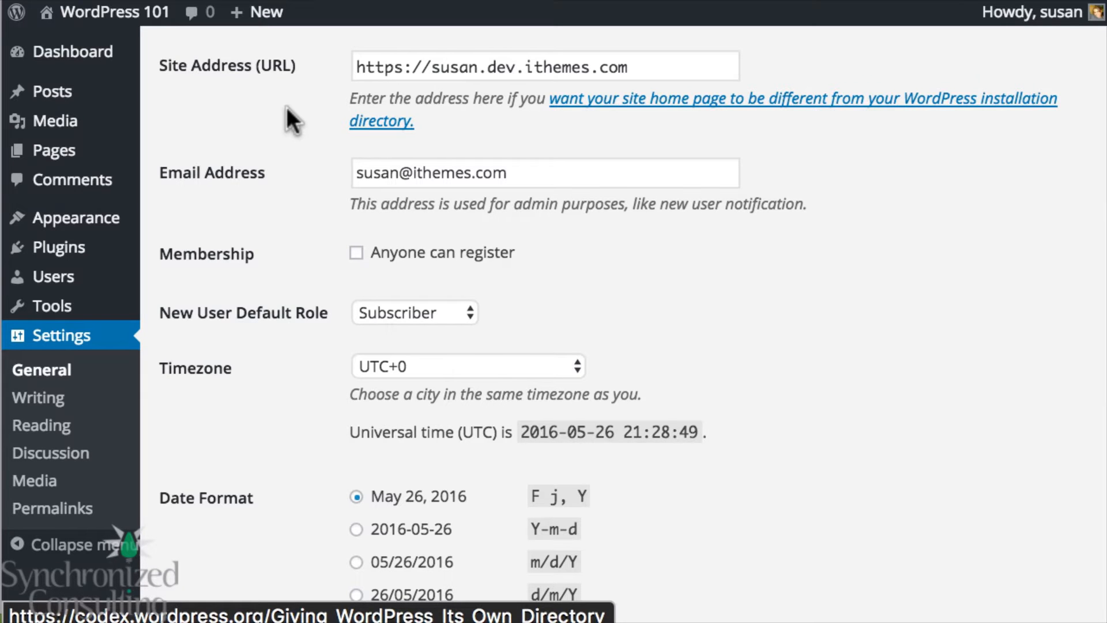
scroll(290, 112, down, 3)
scroll(289, 112, down, 2)
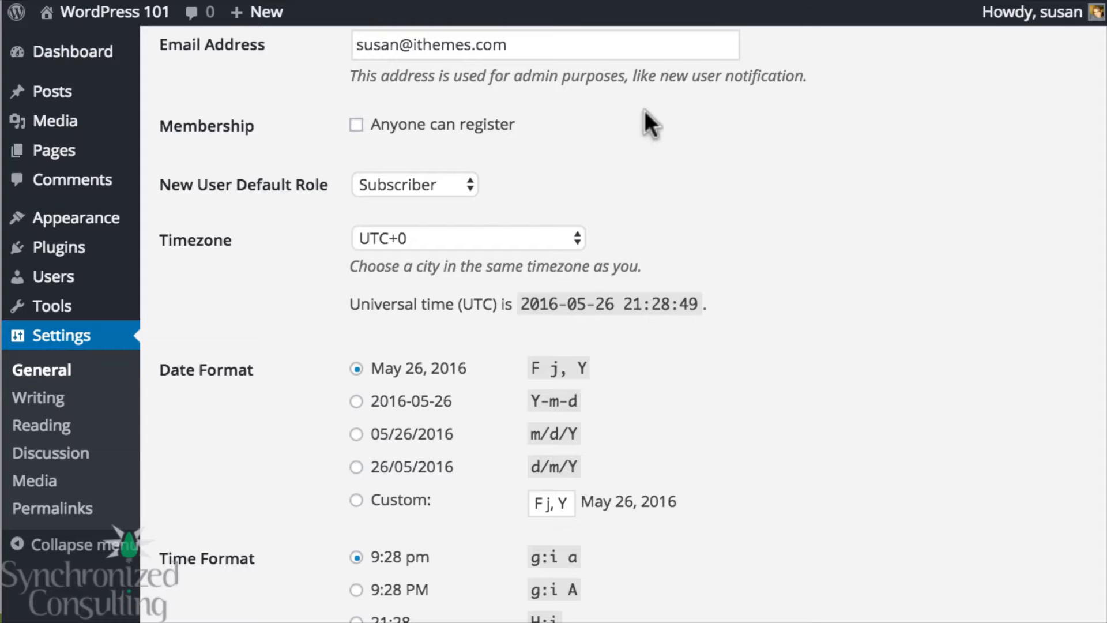
View the roles available for New User Default Role without changing the selection.
scroll(328, 226, down, 2)
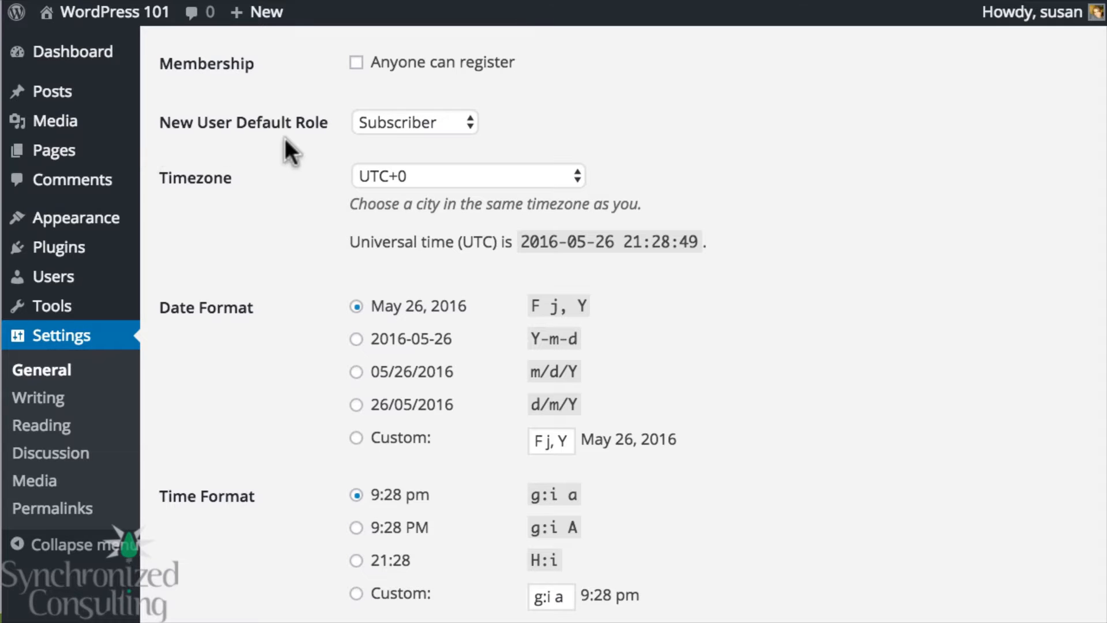
click(434, 122)
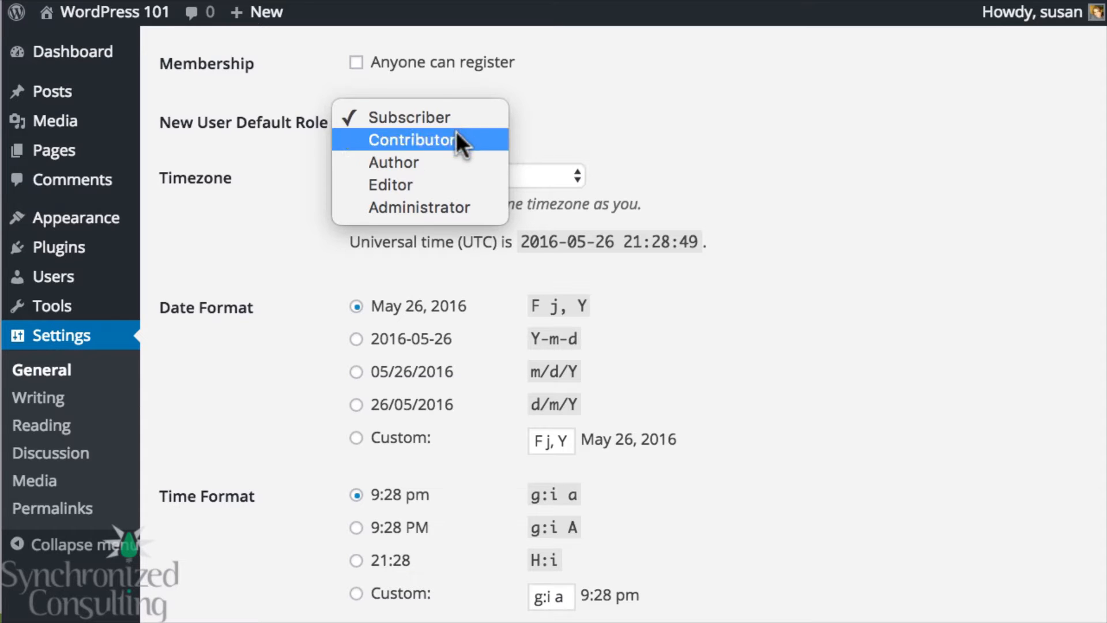
click(537, 122)
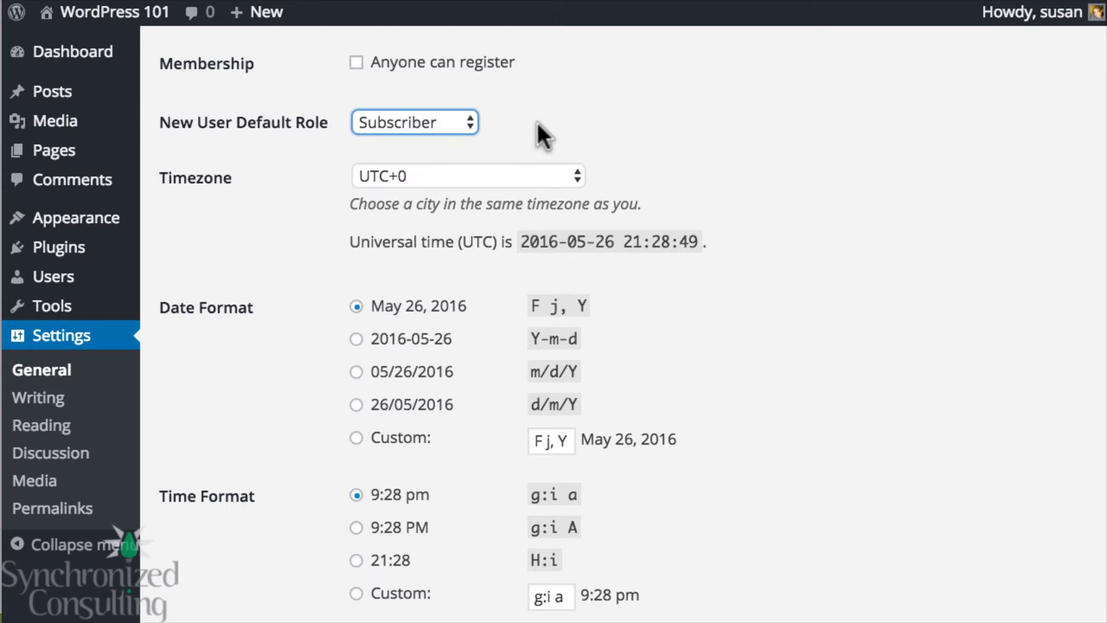
Review the timezone, date and time formats and week start, and view the available site languages without changing them.
scroll(679, 153, down, 5)
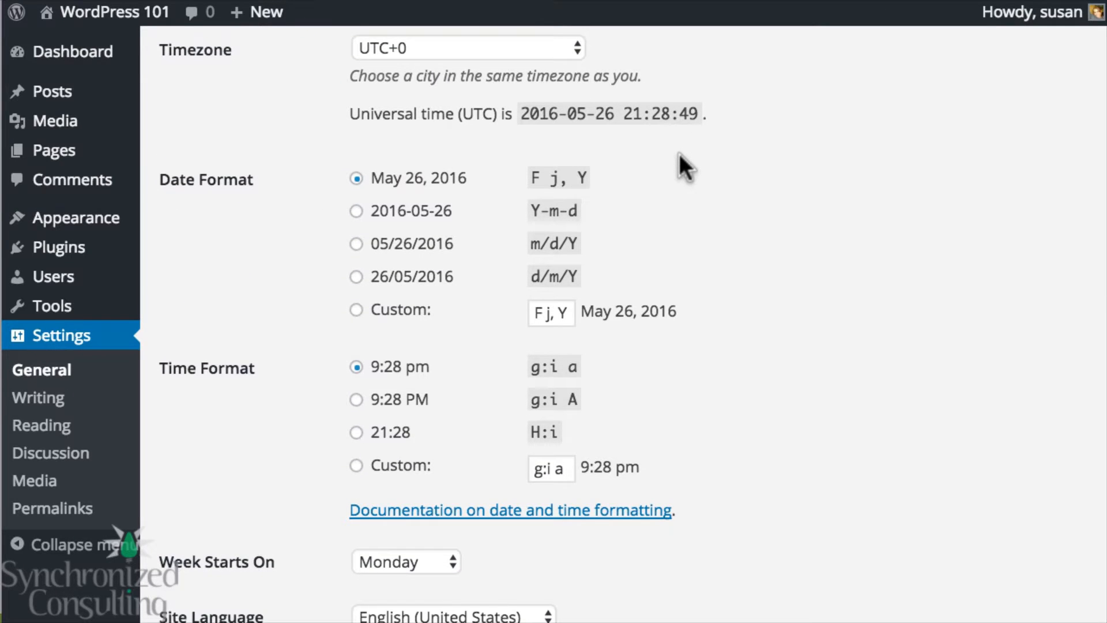
scroll(678, 160, down, 1)
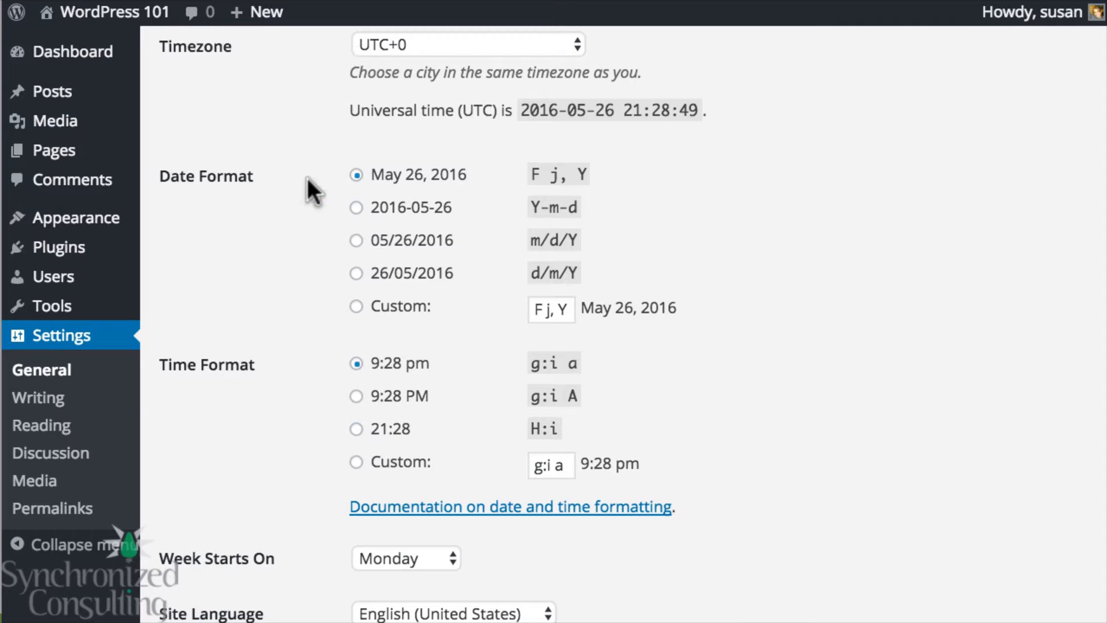
scroll(309, 265, down, 5)
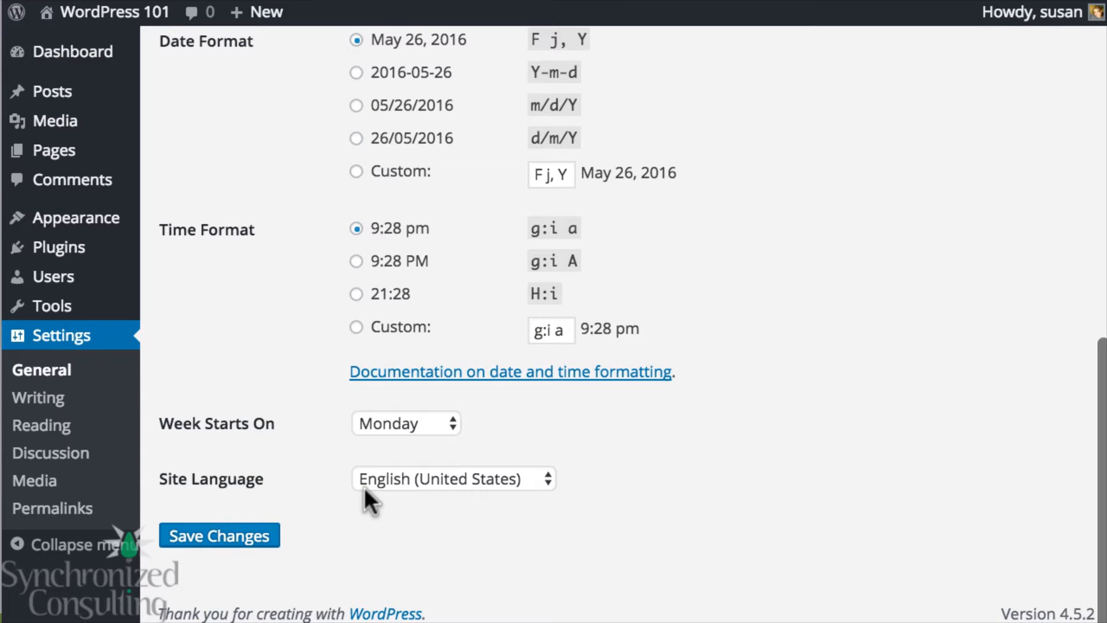
click(371, 472)
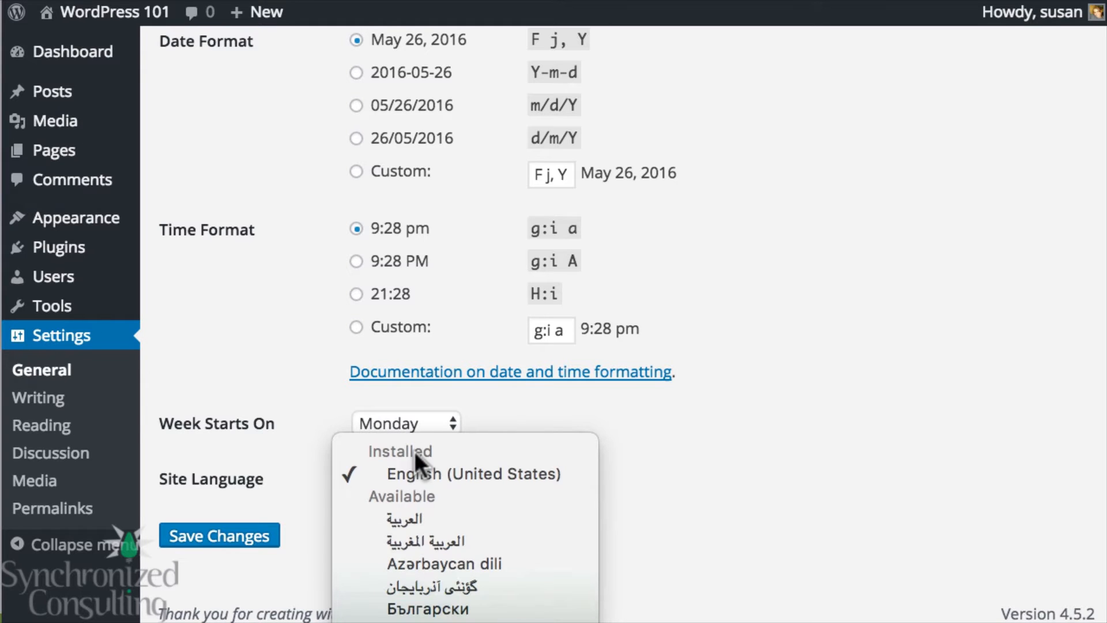
click(290, 361)
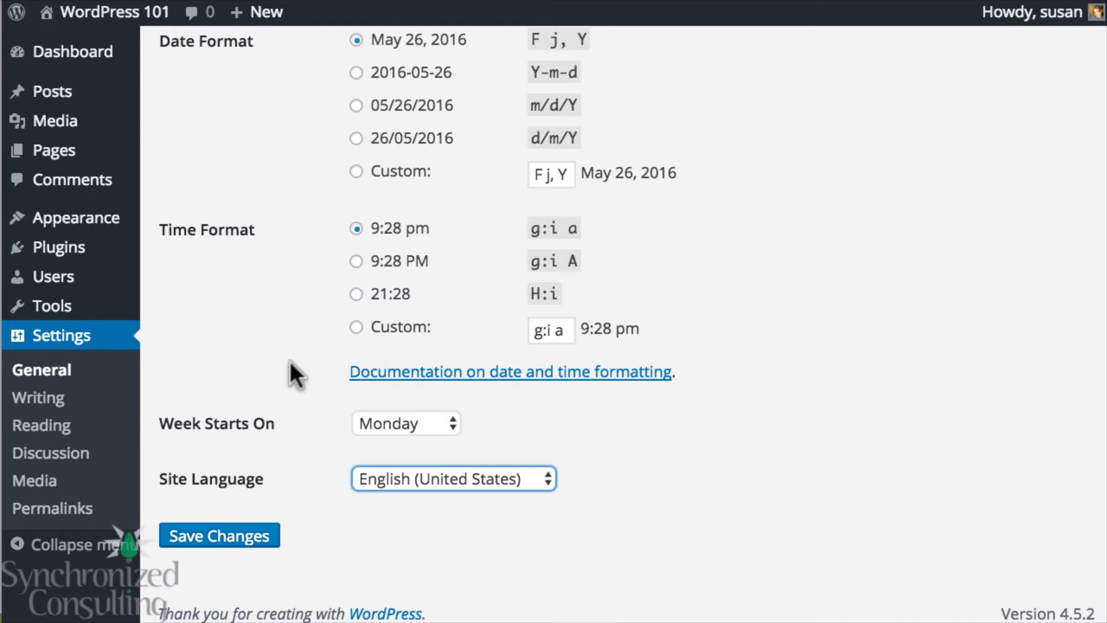
Open the Writing settings and review the default post category and format choices, post via email and update services.
click(41, 405)
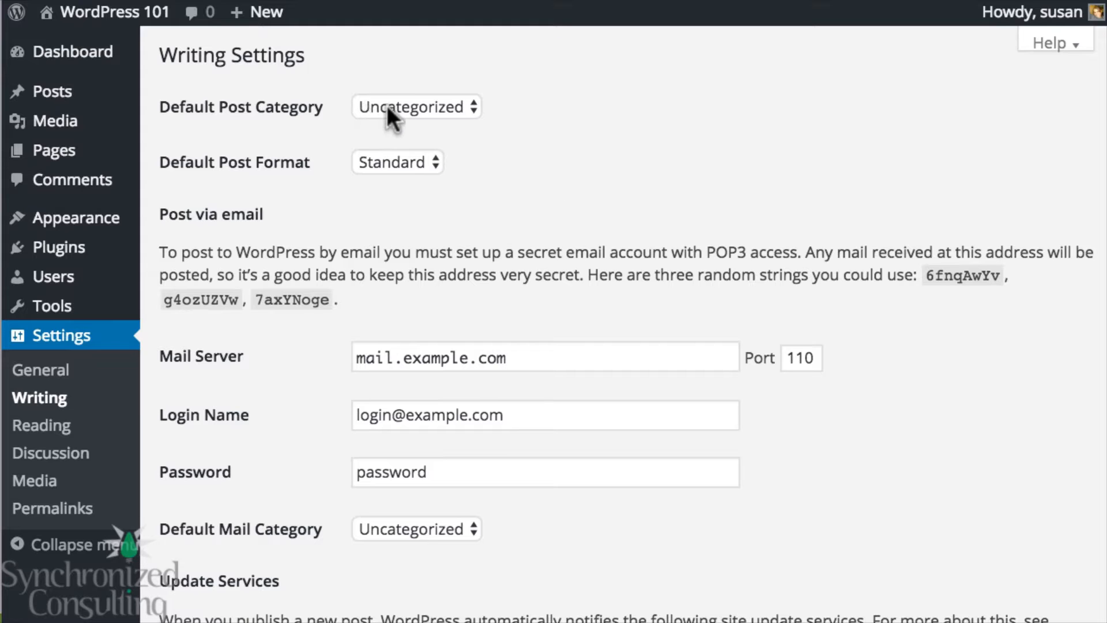
click(454, 110)
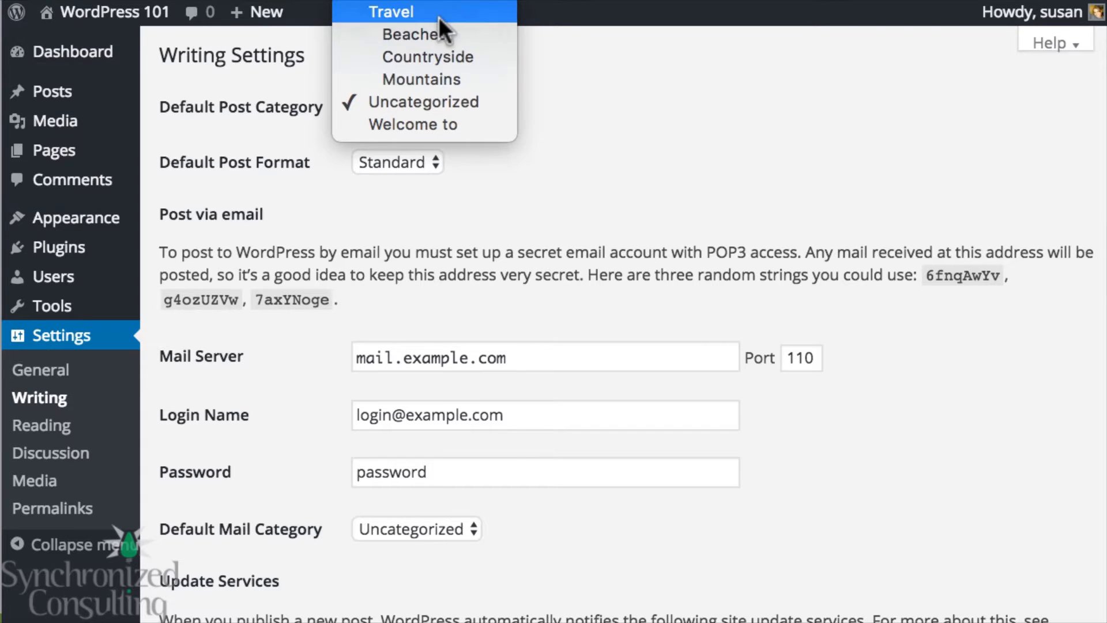
click(620, 113)
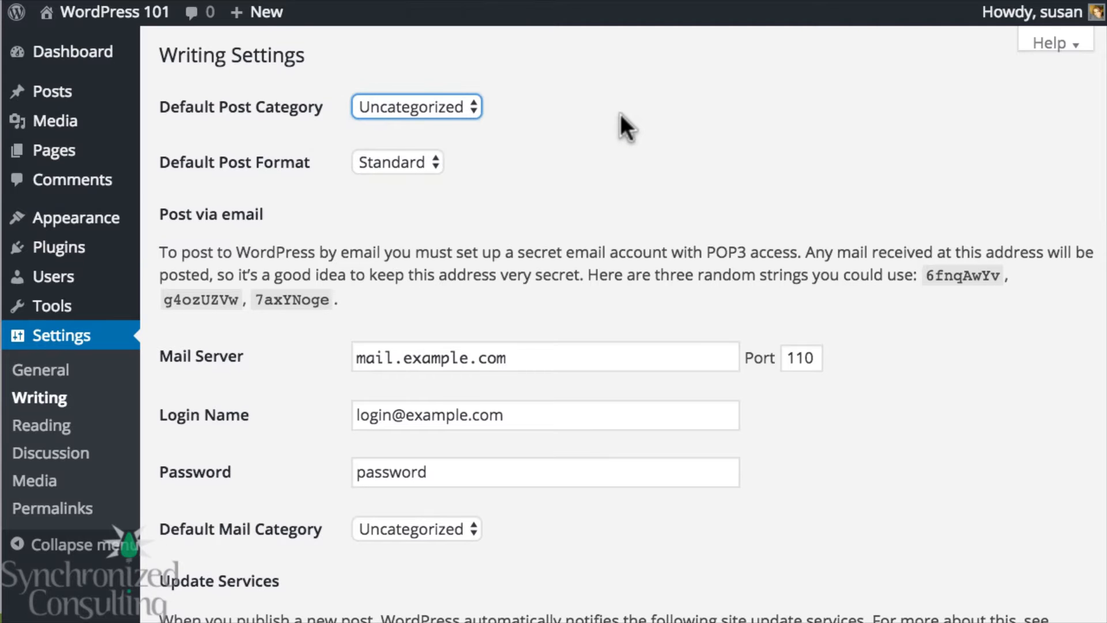
scroll(621, 114, down, 5)
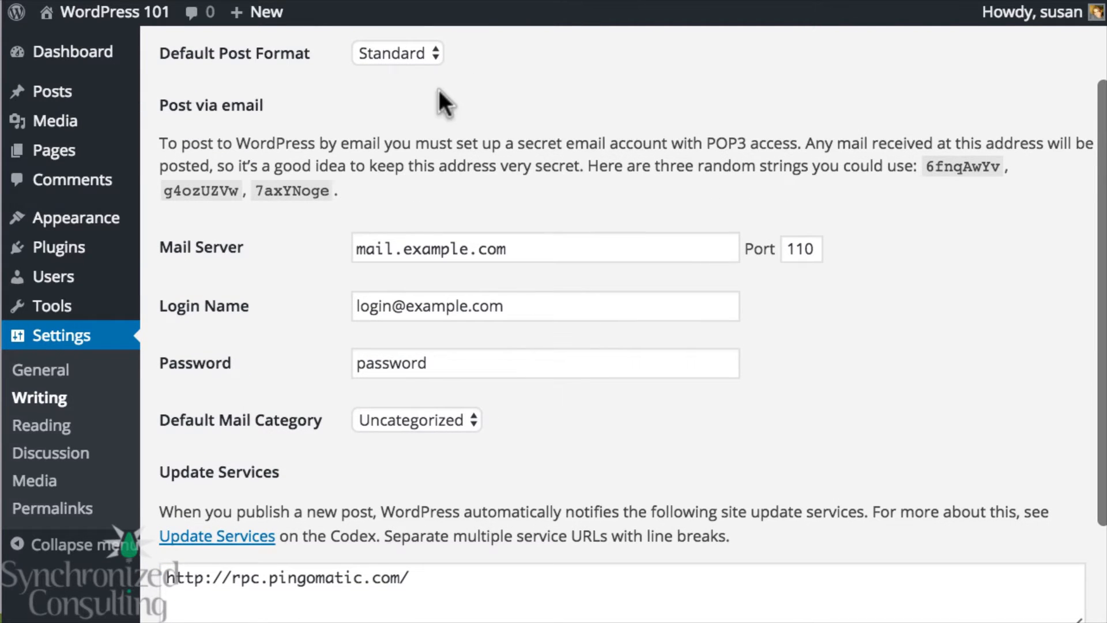
click(380, 49)
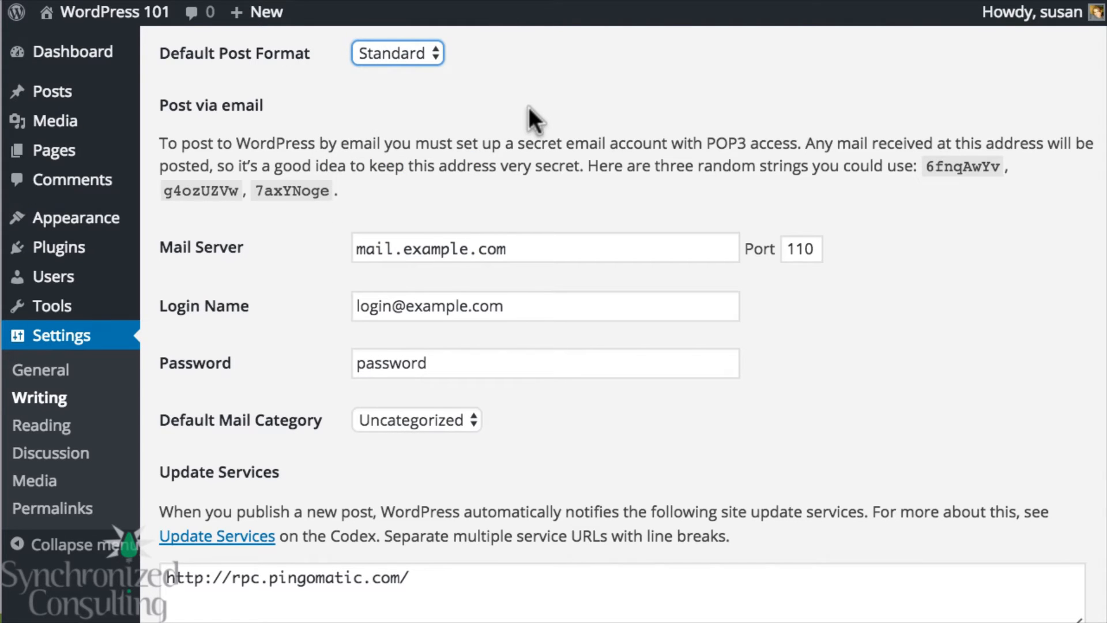
scroll(529, 111, down, 2)
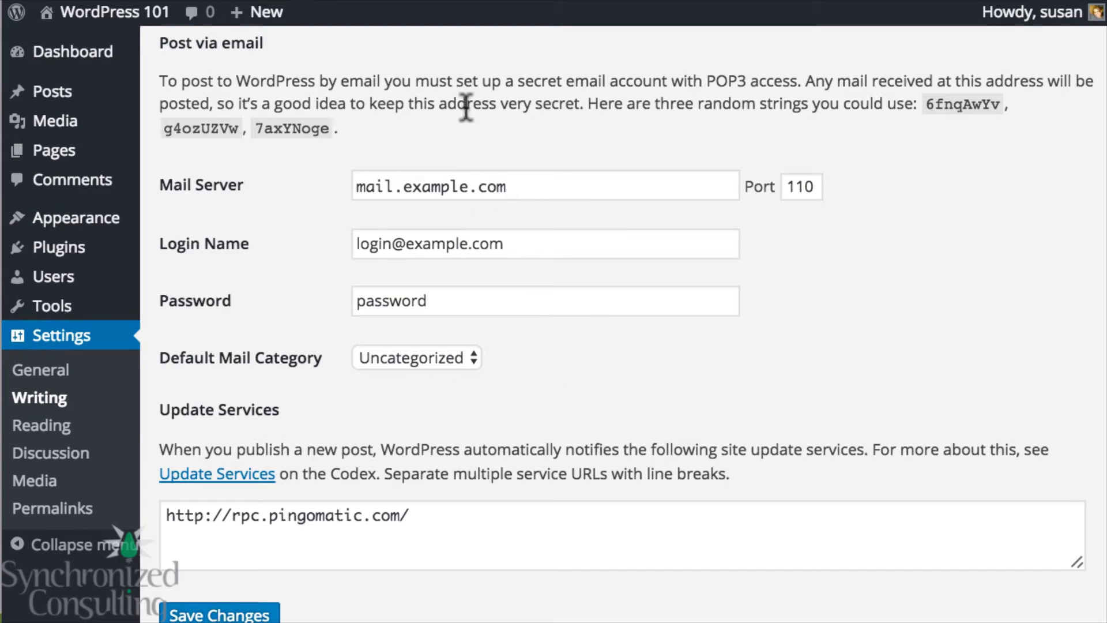
scroll(330, 127, down, 1)
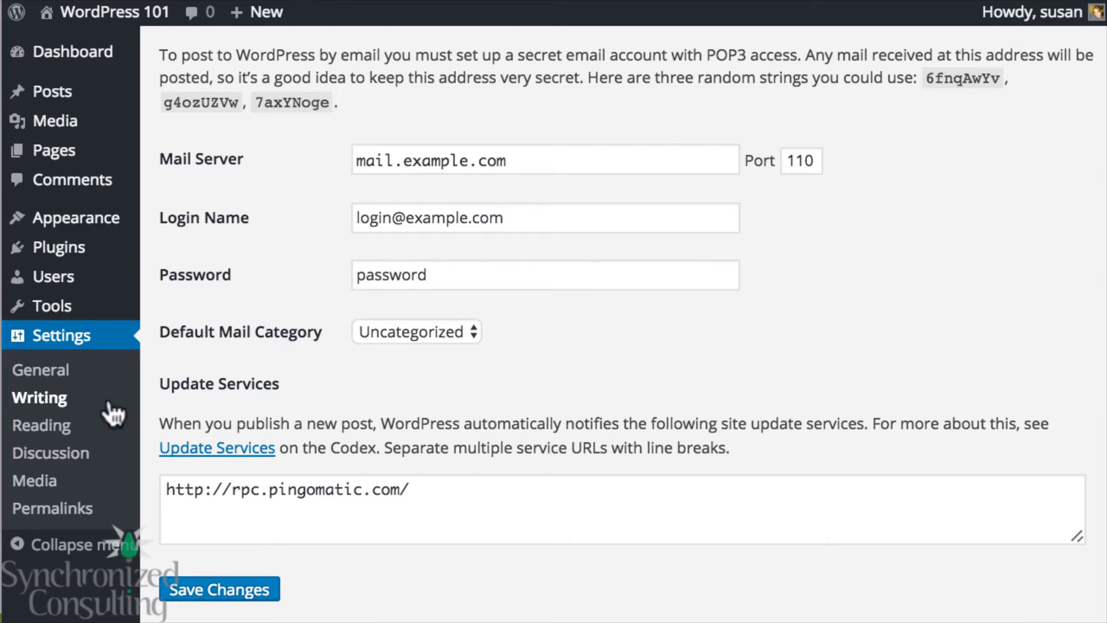
Open the Reading settings and review the front page display, post and feed limits, and search engine visibility.
click(60, 439)
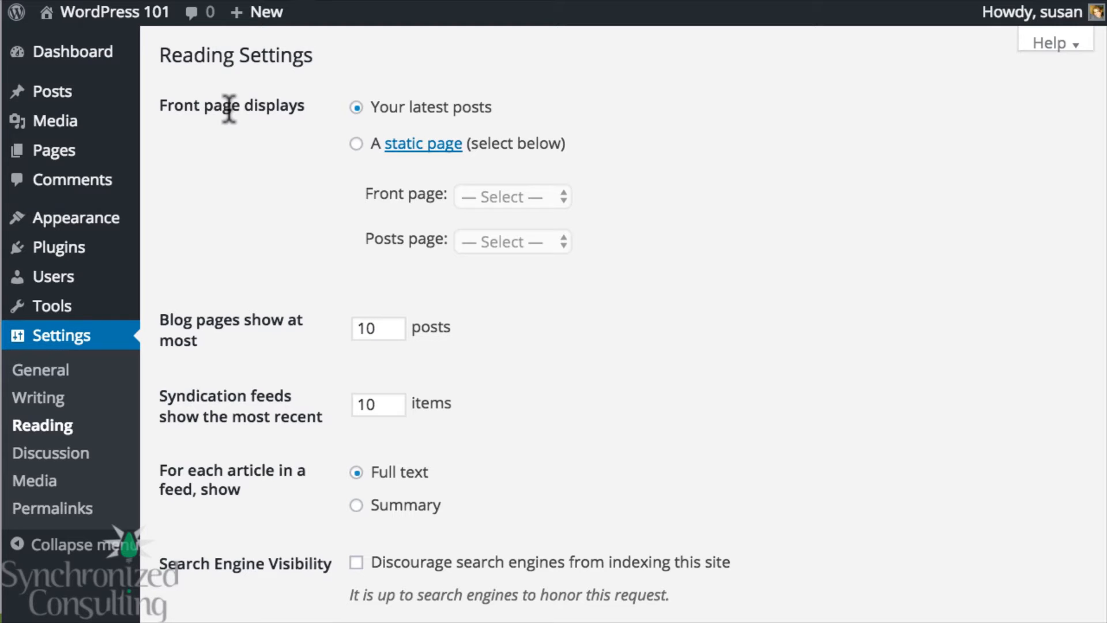
scroll(279, 178, down, 2)
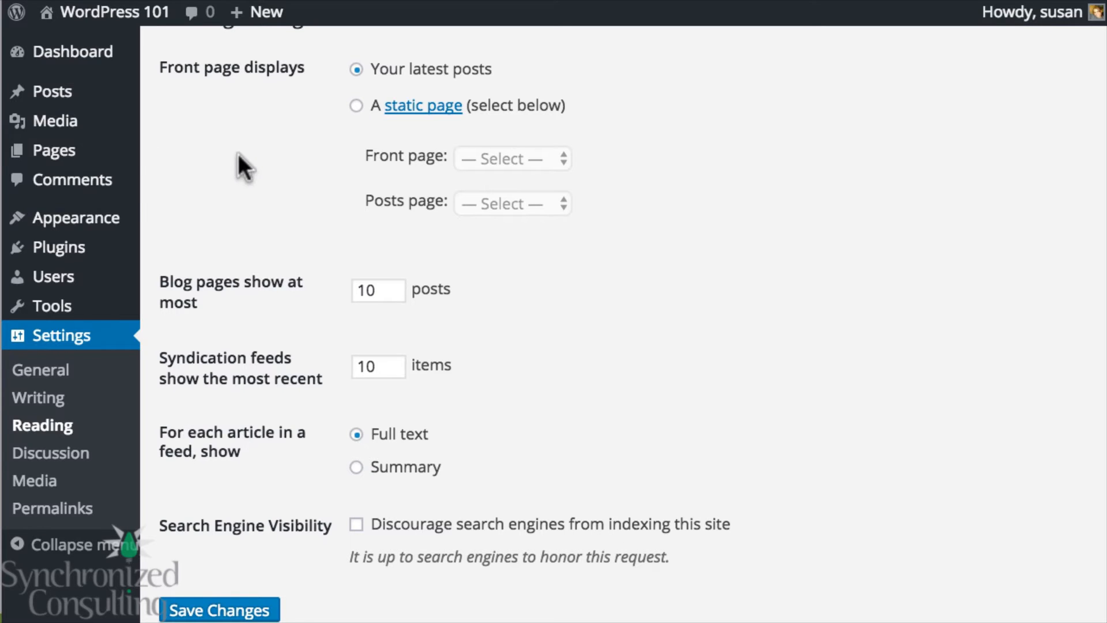
mouse_move(30, 158)
scroll(301, 208, down, 1)
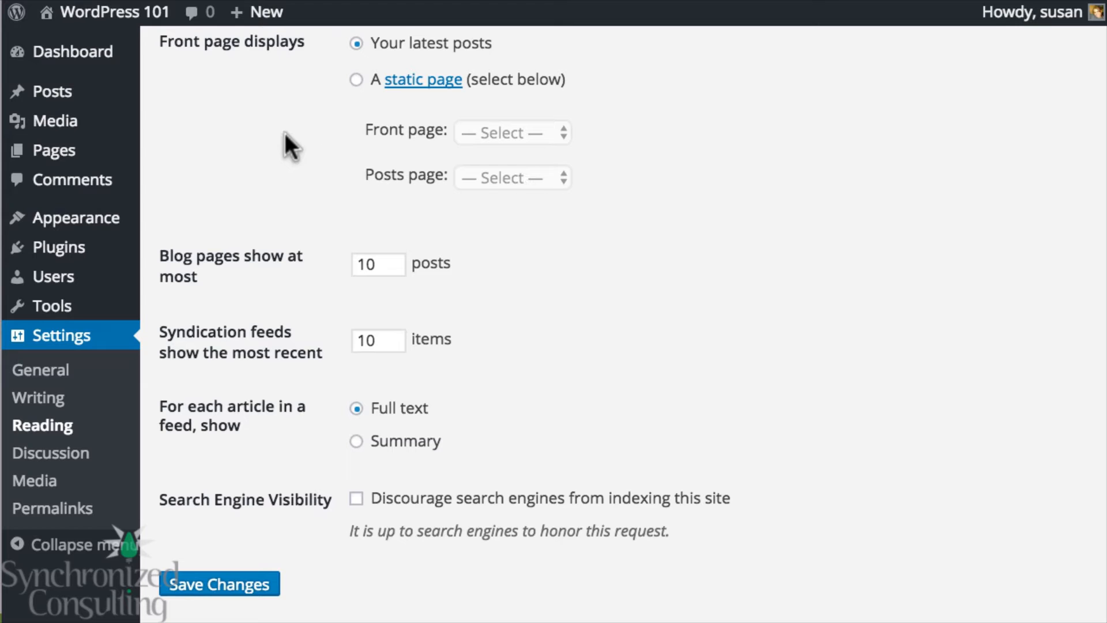
scroll(284, 134, down, 2)
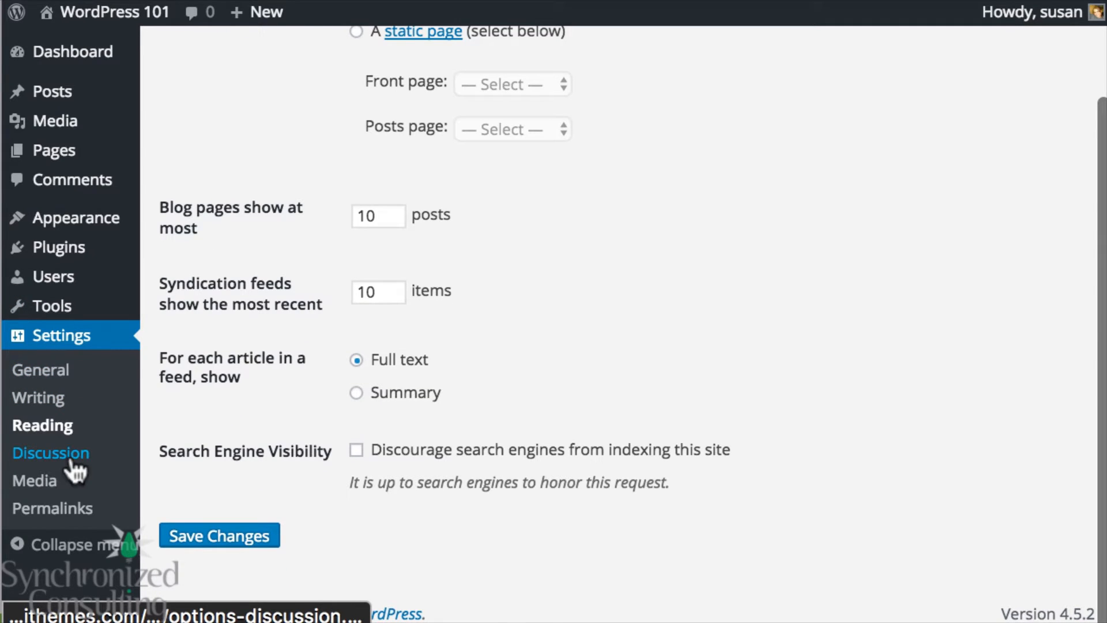
Open the Discussion settings and review the article, comment, email notification, moderation and blacklist options.
click(26, 457)
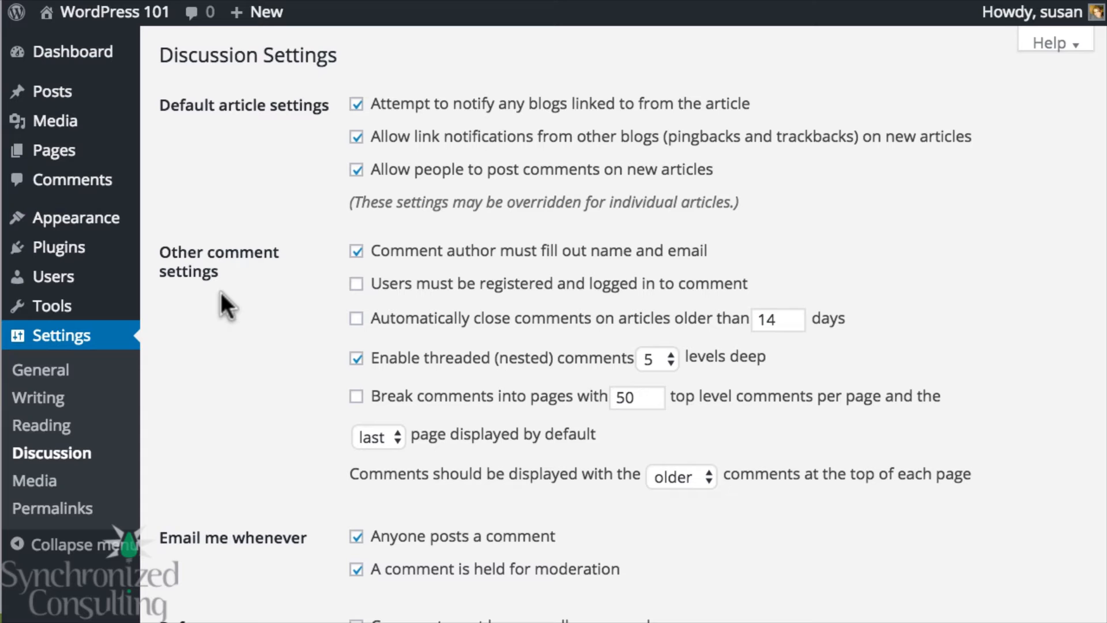
scroll(279, 309, down, 2)
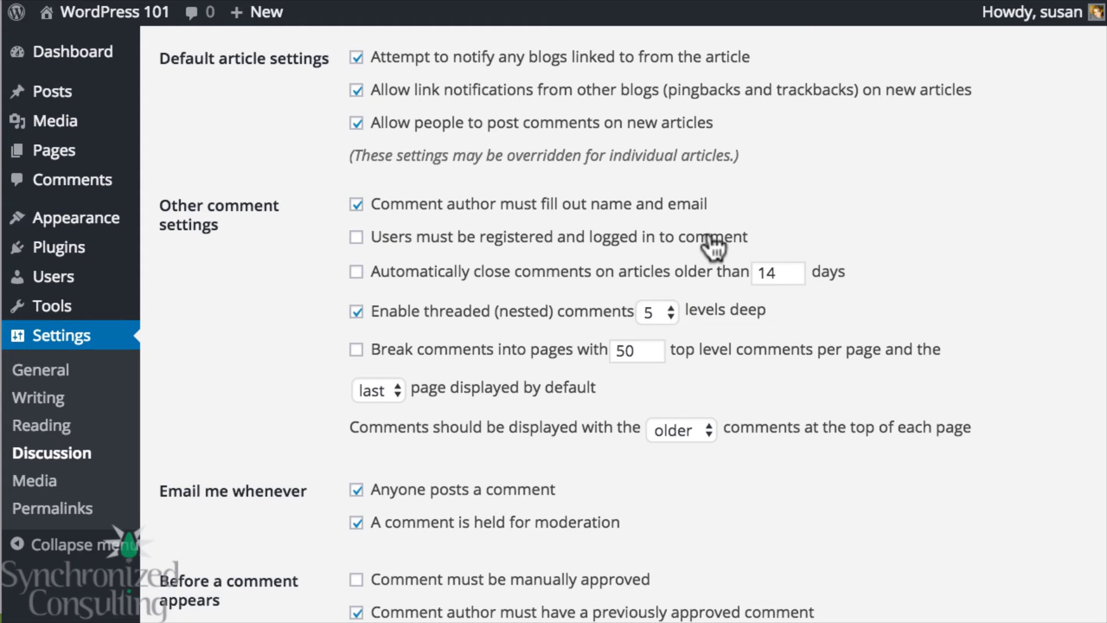
scroll(290, 330, down, 6)
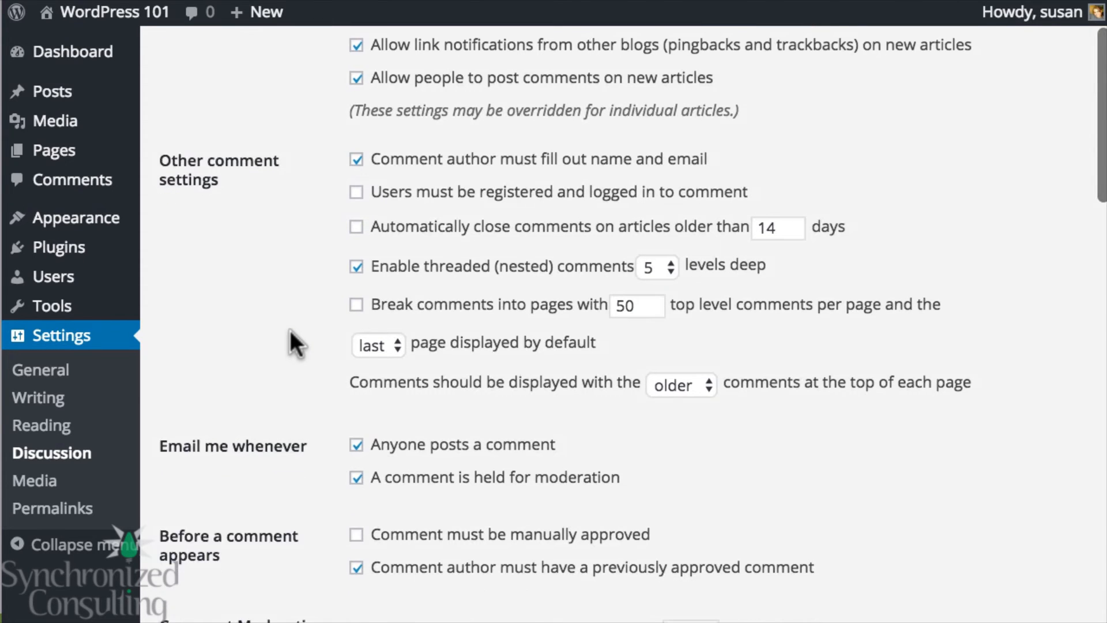
scroll(290, 335, down, 5)
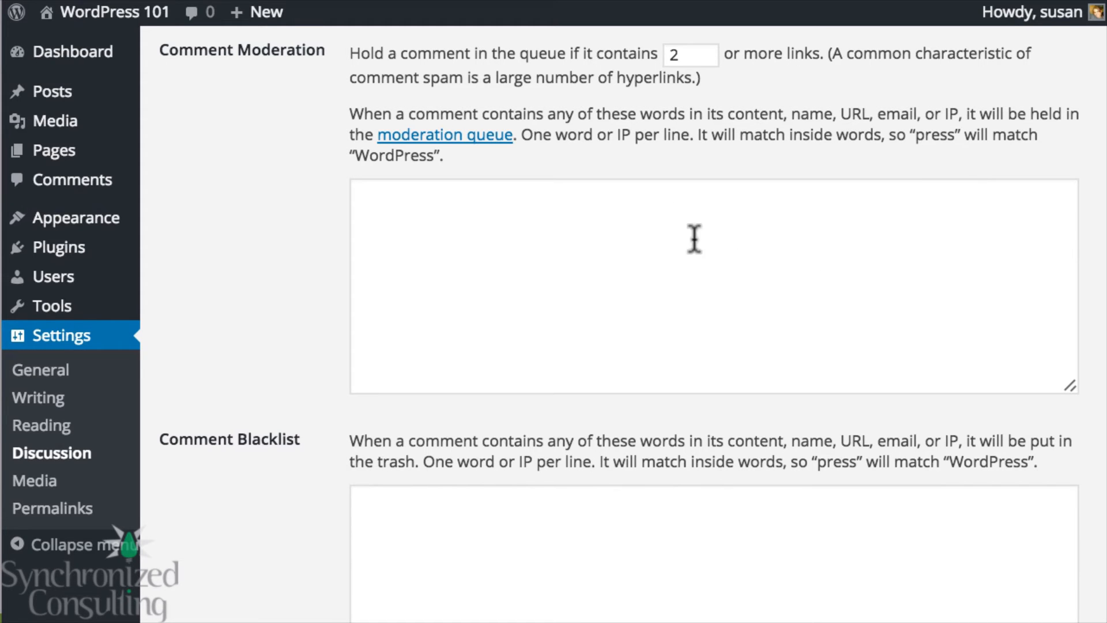
scroll(658, 226, down, 5)
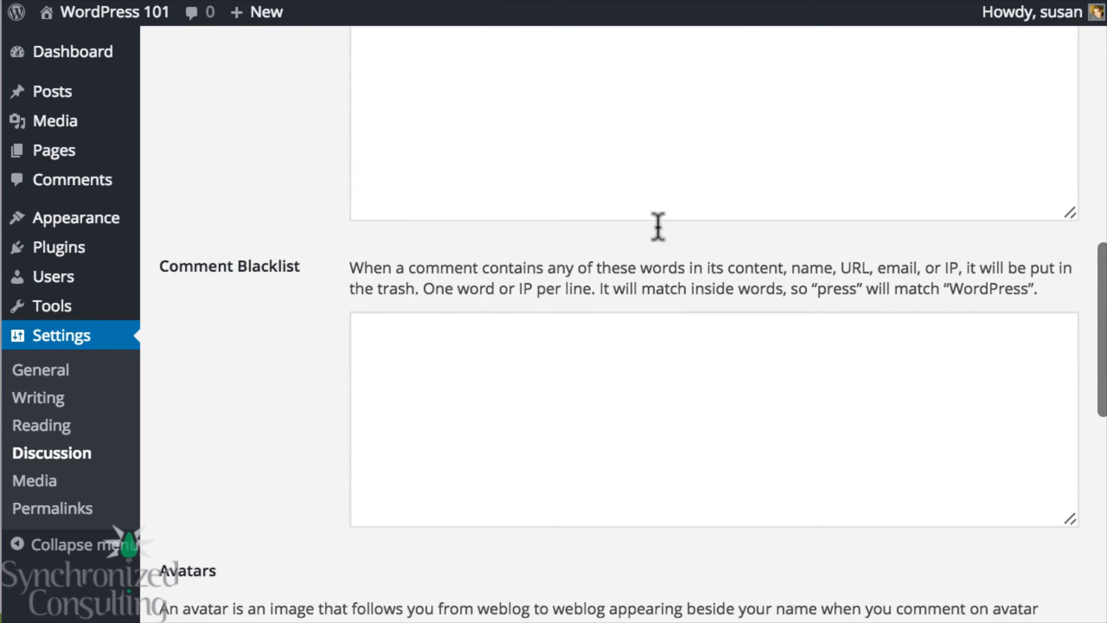
scroll(658, 226, down, 7)
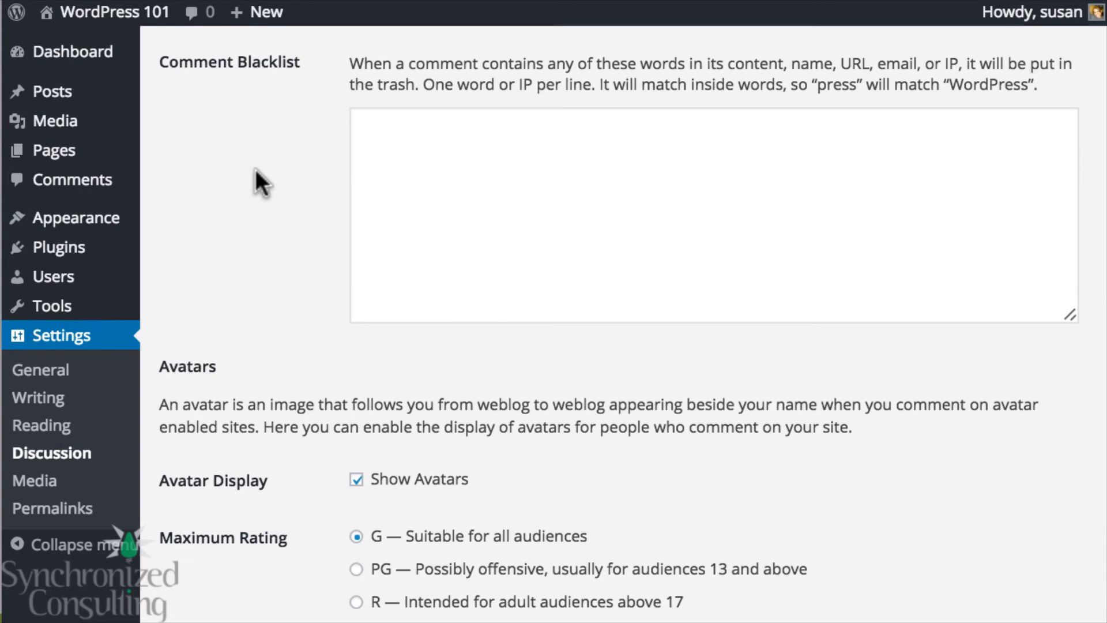
Examine the avatar options in the Discussion settings: avatar display, maximum rating and default avatar.
scroll(256, 168, down, 3)
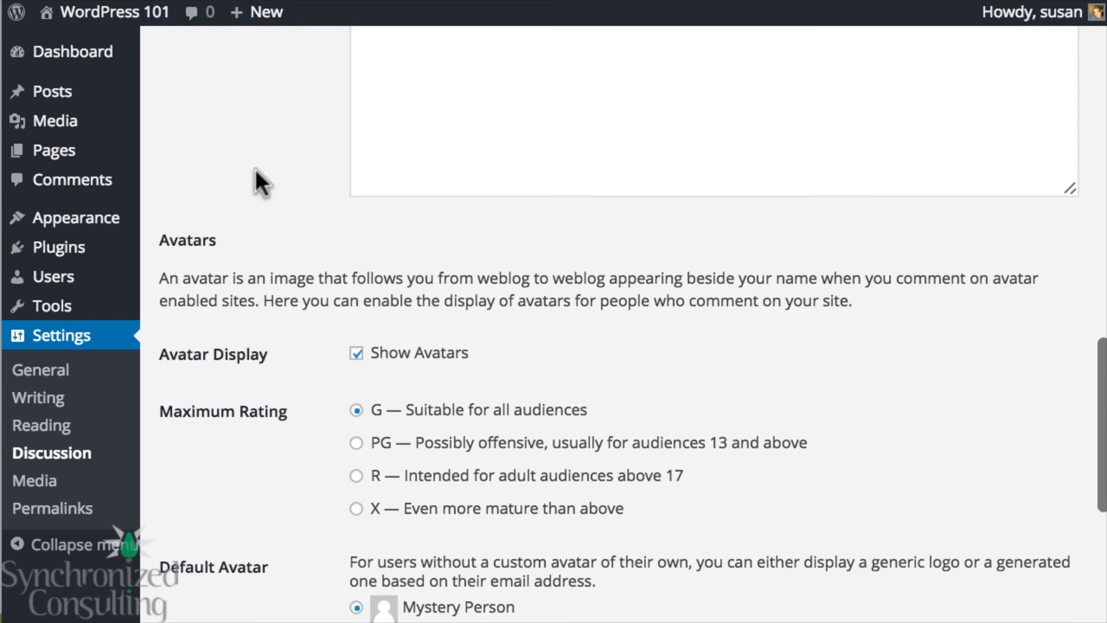
scroll(255, 169, down, 3)
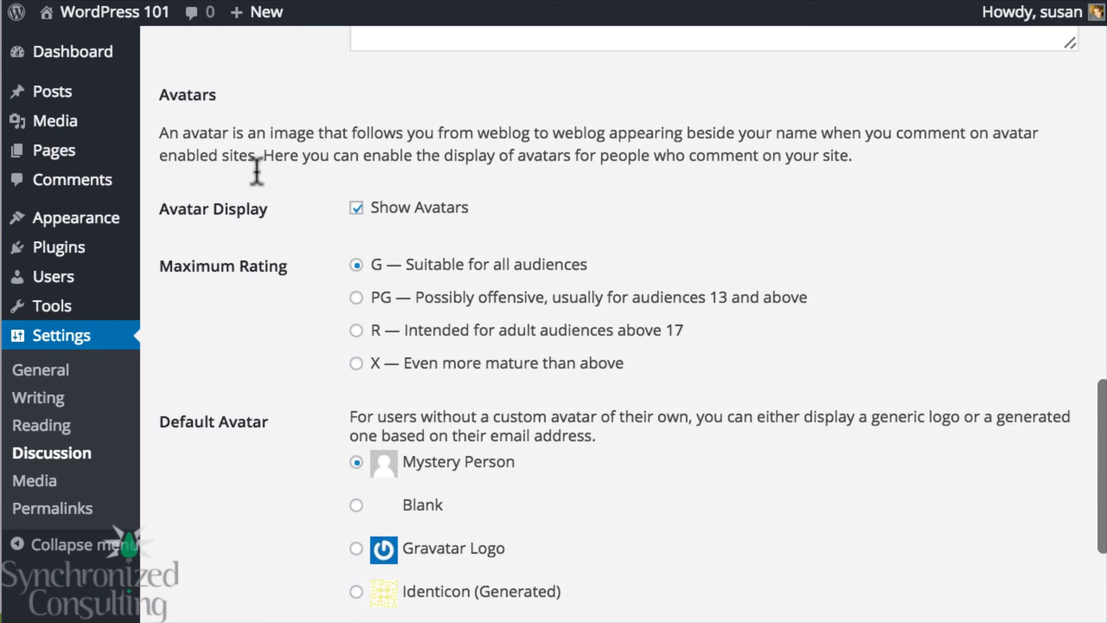
scroll(256, 171, down, 2)
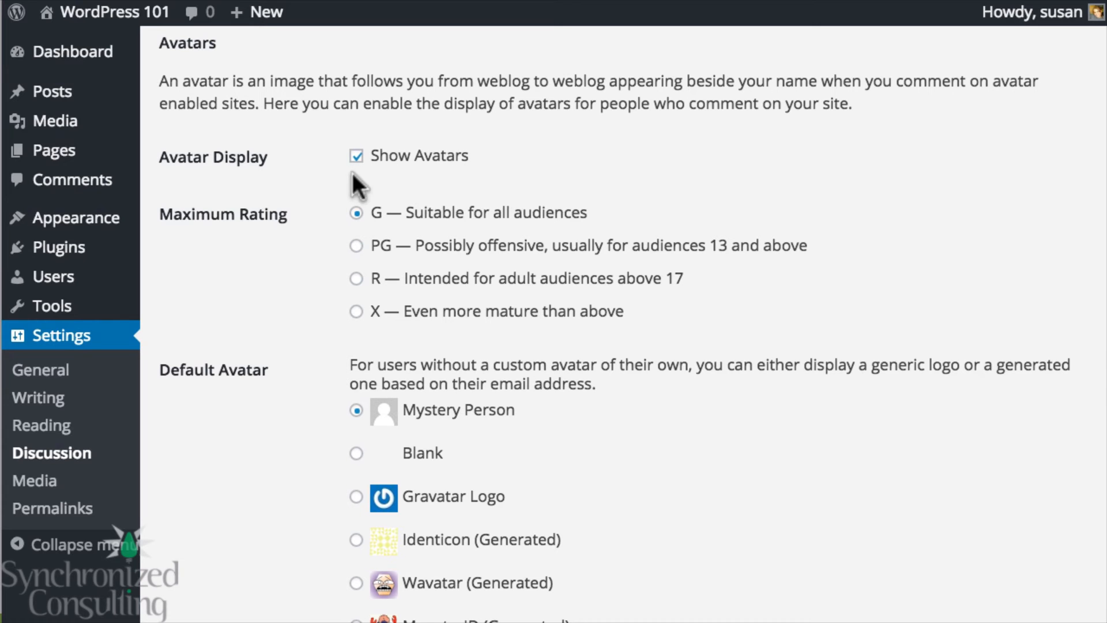
scroll(322, 232, down, 5)
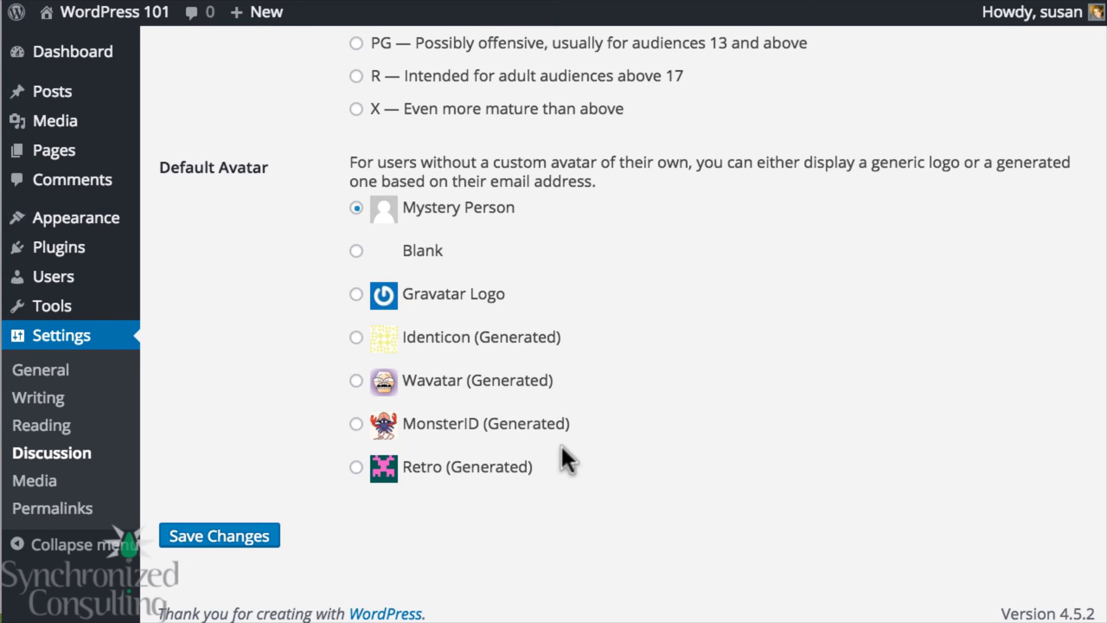
Review the Media settings for image sizes and uploads, and the Permalink settings for common URL structures and optional category and tag bases.
click(45, 483)
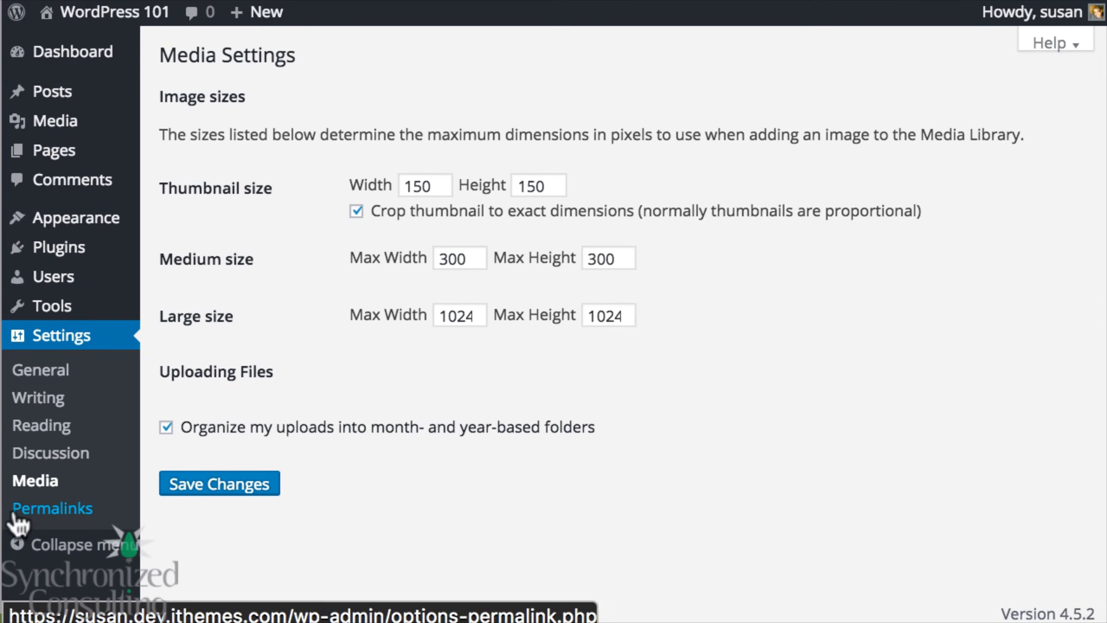
click(56, 510)
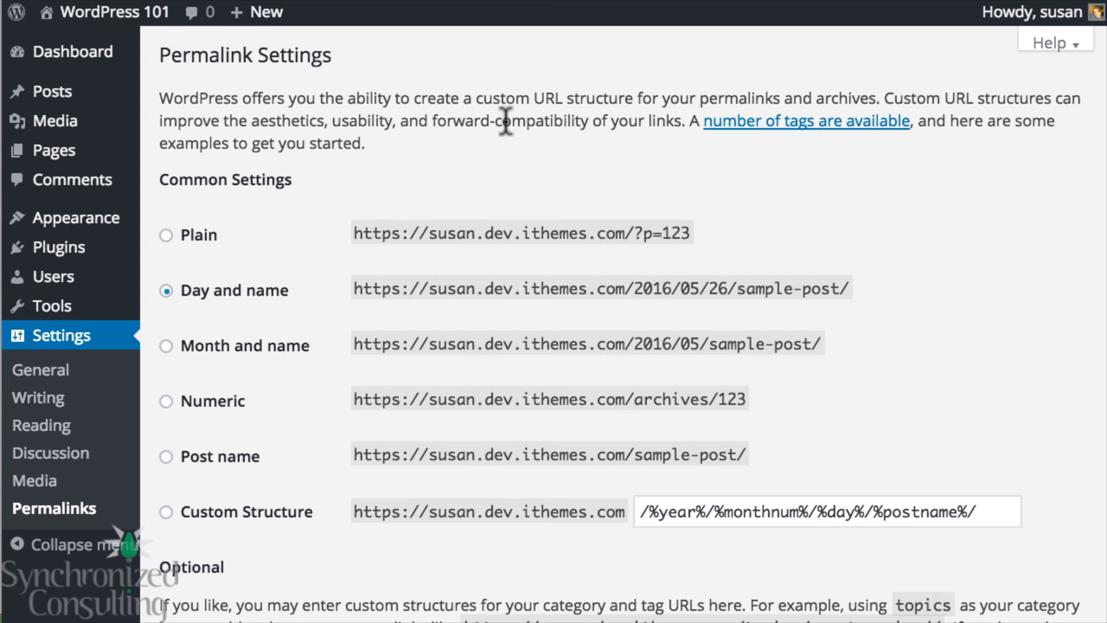
scroll(286, 224, down, 3)
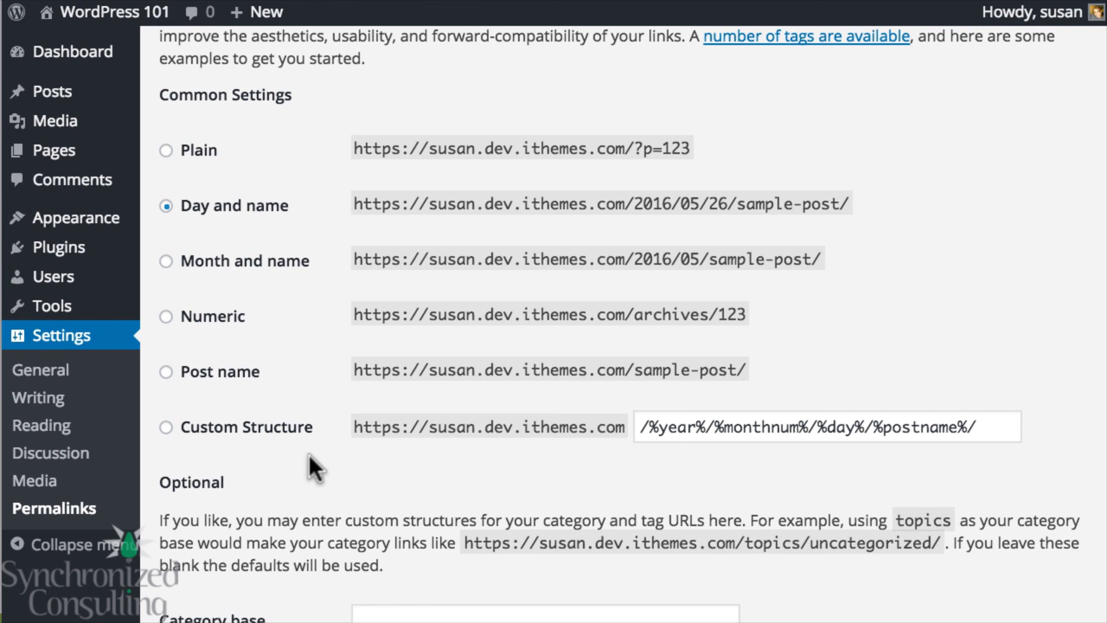
scroll(375, 455, down, 1)
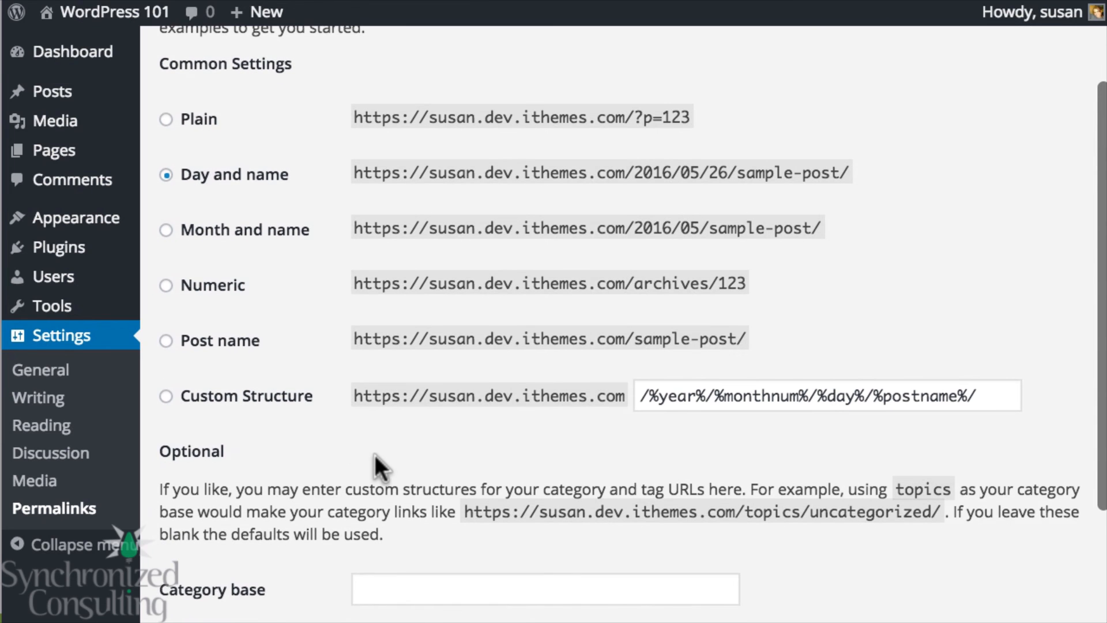
scroll(267, 456, down, 3)
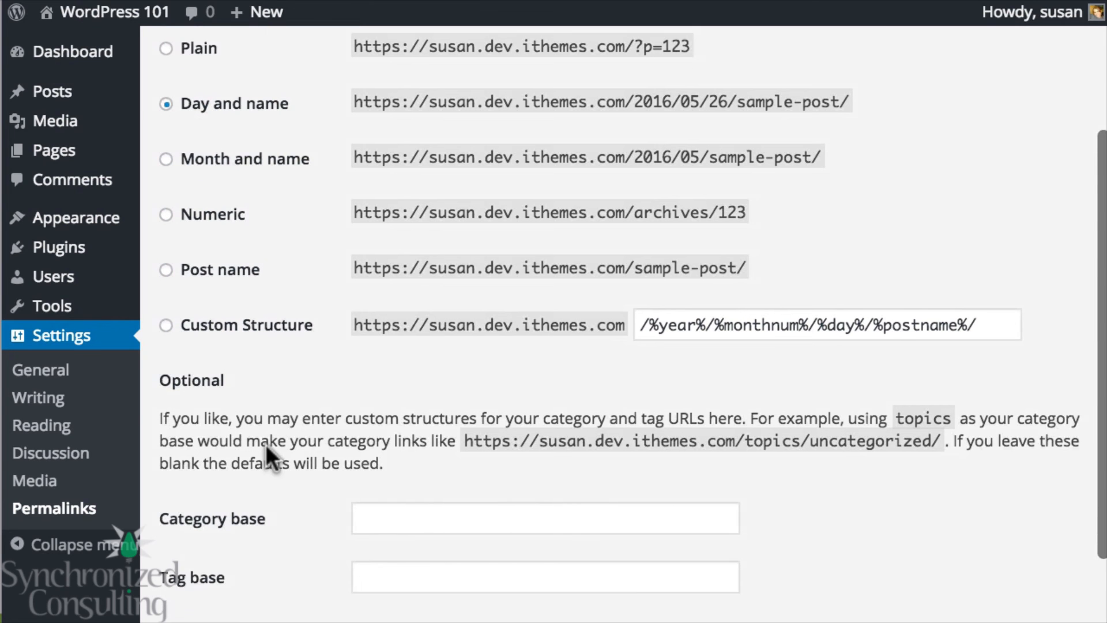
scroll(264, 466, down, 1)
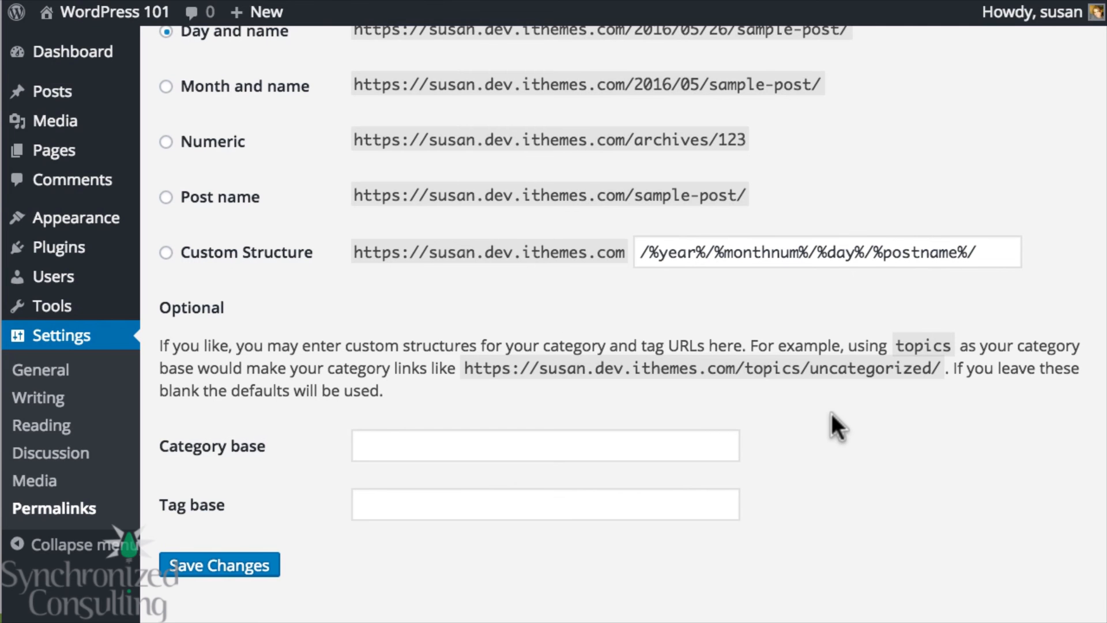
Open the built-in help overview for the Permalink settings.
scroll(831, 413, up, 5)
scroll(831, 413, up, 2)
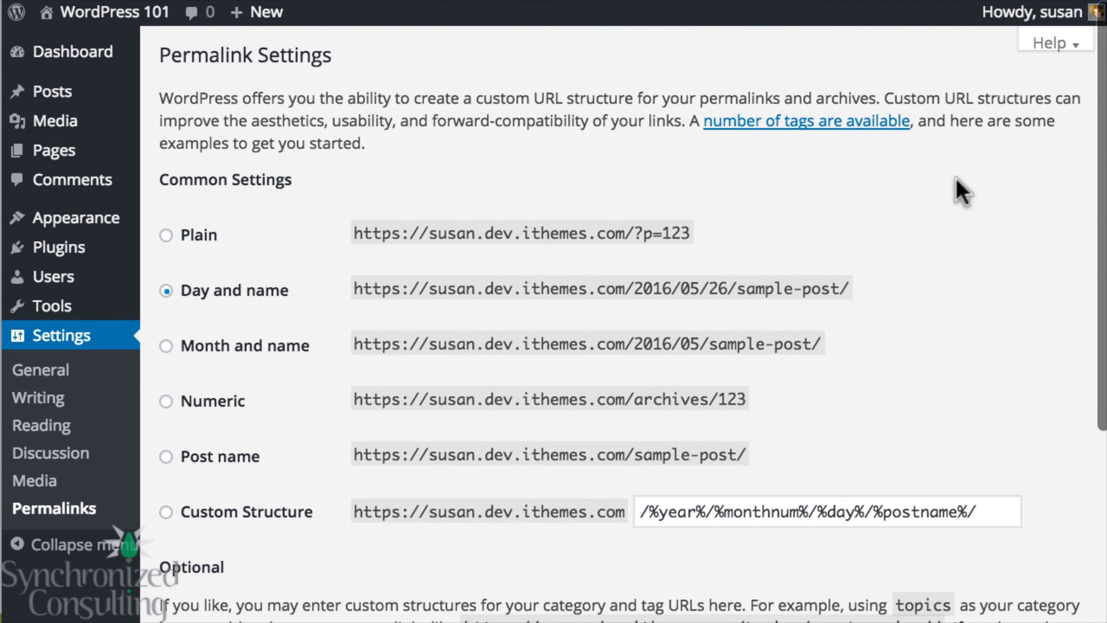
click(1037, 45)
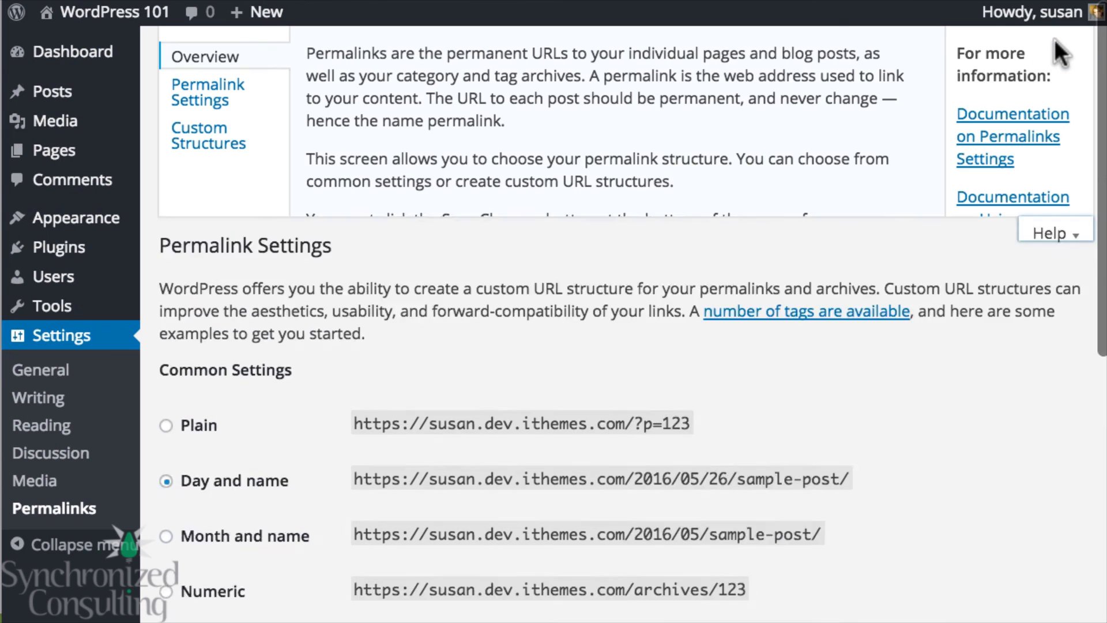